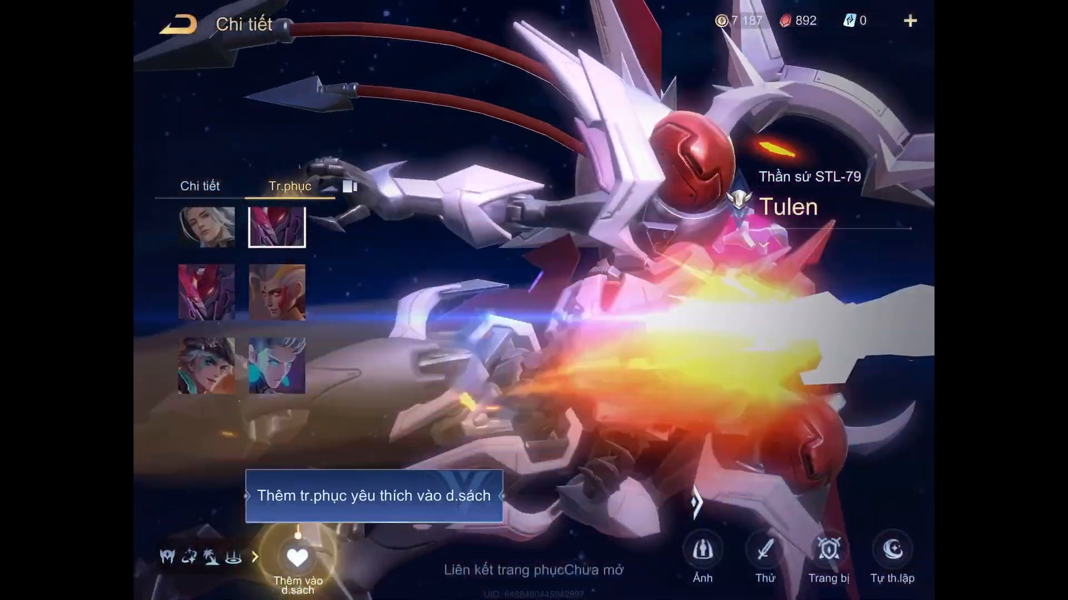
# Choose a Tulen skin and confirm 'Xác nhận vào Đấu luyện?' to enter a trial match
pyautogui.click(275, 293)
pyautogui.click(765, 551)
pyautogui.click(614, 387)
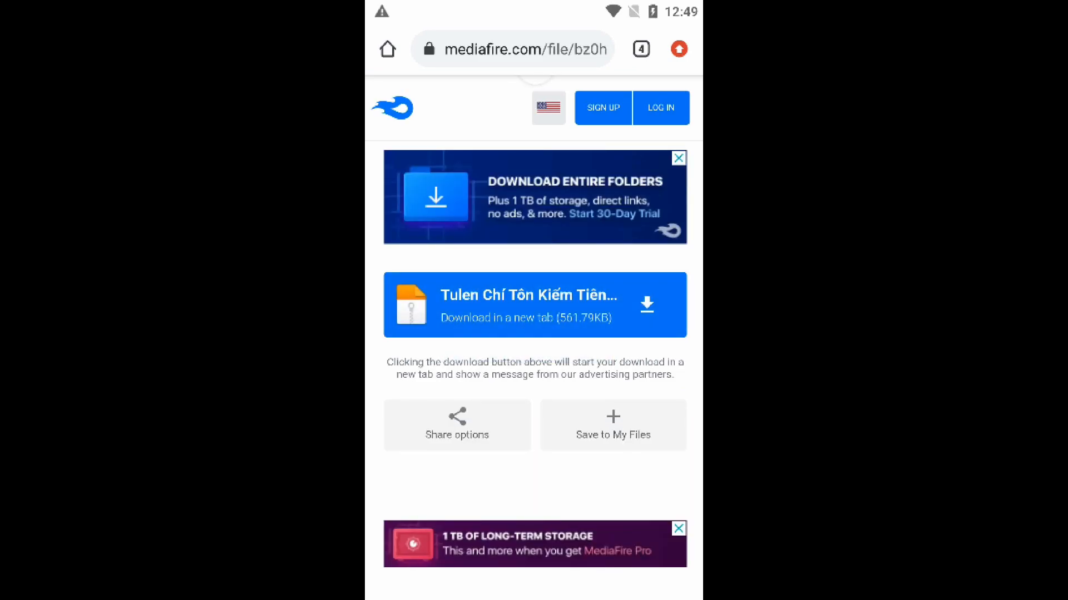
pyautogui.scroll(-1, 534, 334)
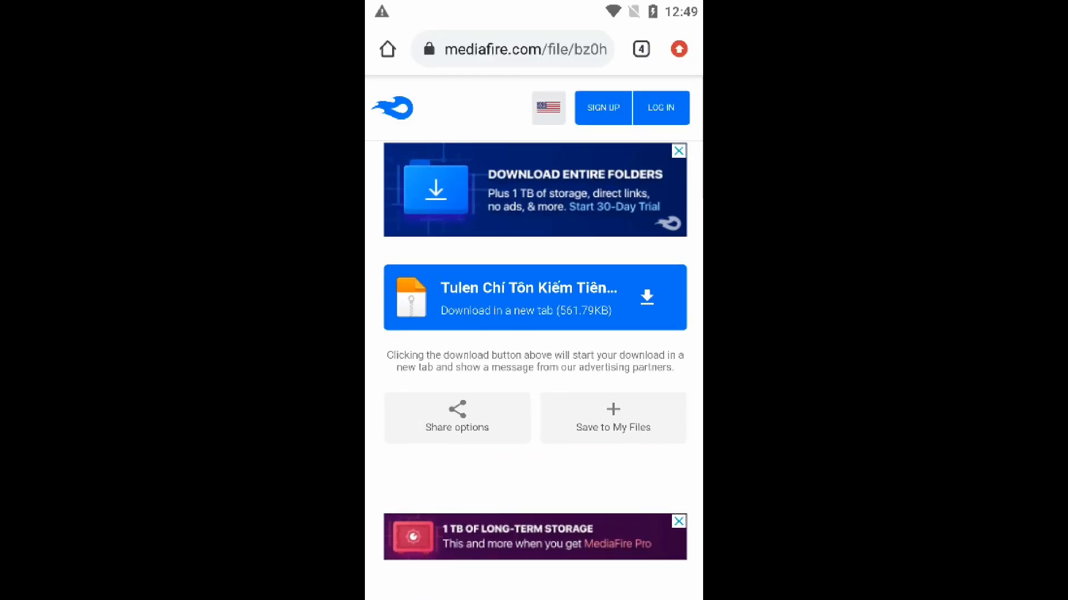
# Start the MediaFire download of the 561.79KB Tulen skin mod file
pyautogui.click(535, 297)
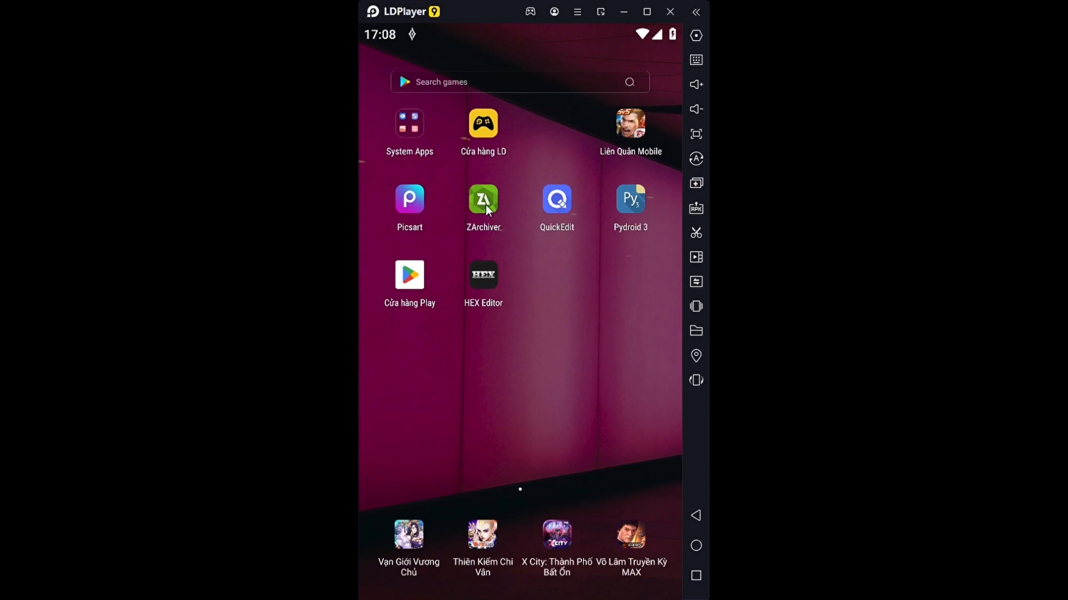
# Launch ZArchiver and navigate to the Tải về (Download) folder
pyautogui.moveTo(486, 205)
pyautogui.mouseDown()
pyautogui.moveTo(535, 194)
pyautogui.moveTo(499, 213)
pyautogui.mouseUp()
pyautogui.click(488, 199)
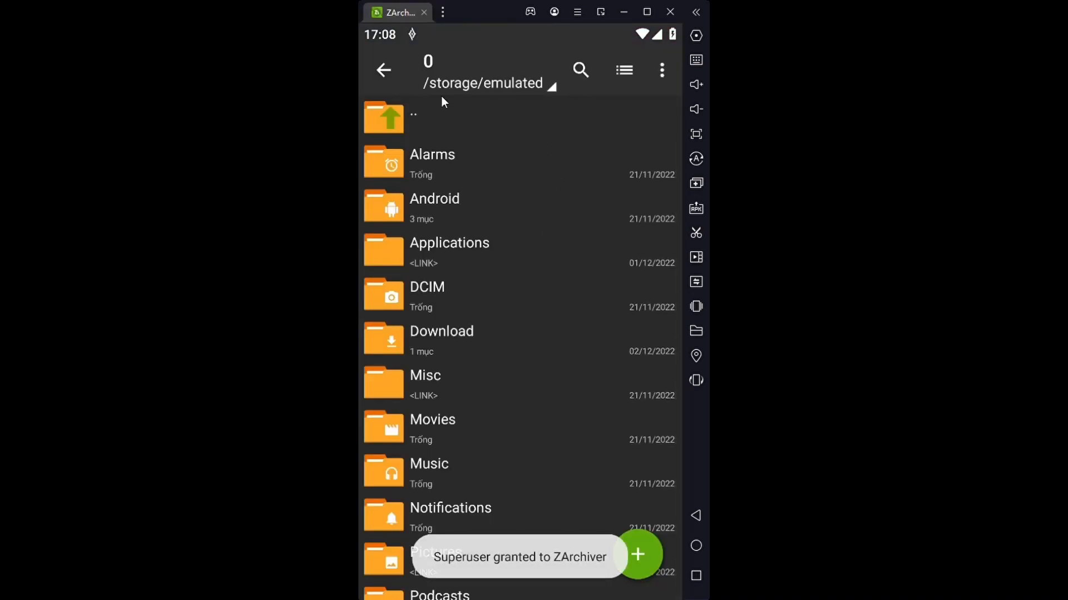
pyautogui.click(482, 66)
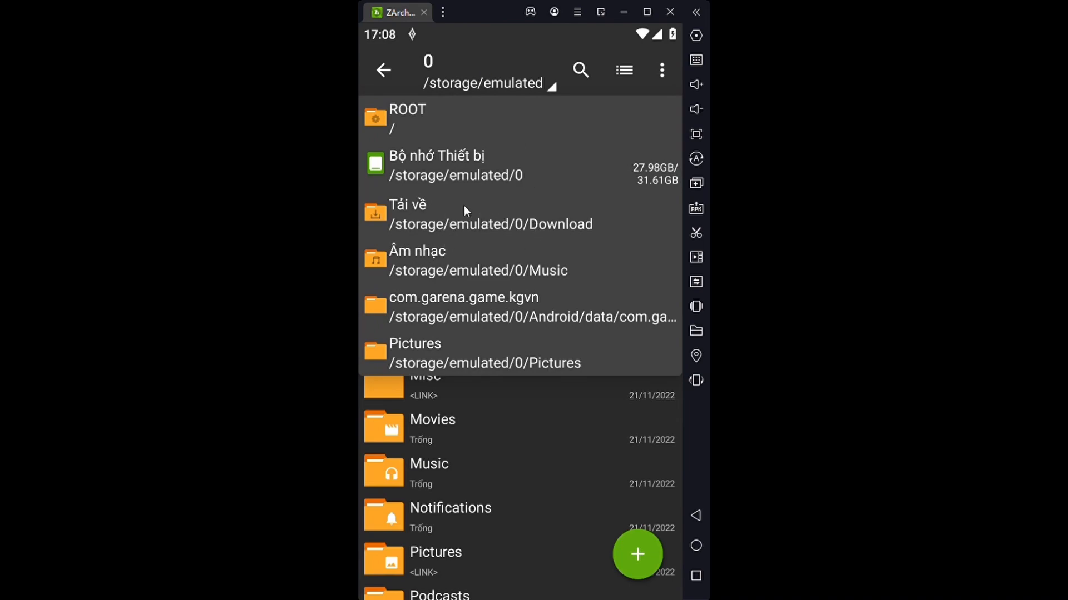
pyautogui.click(421, 205)
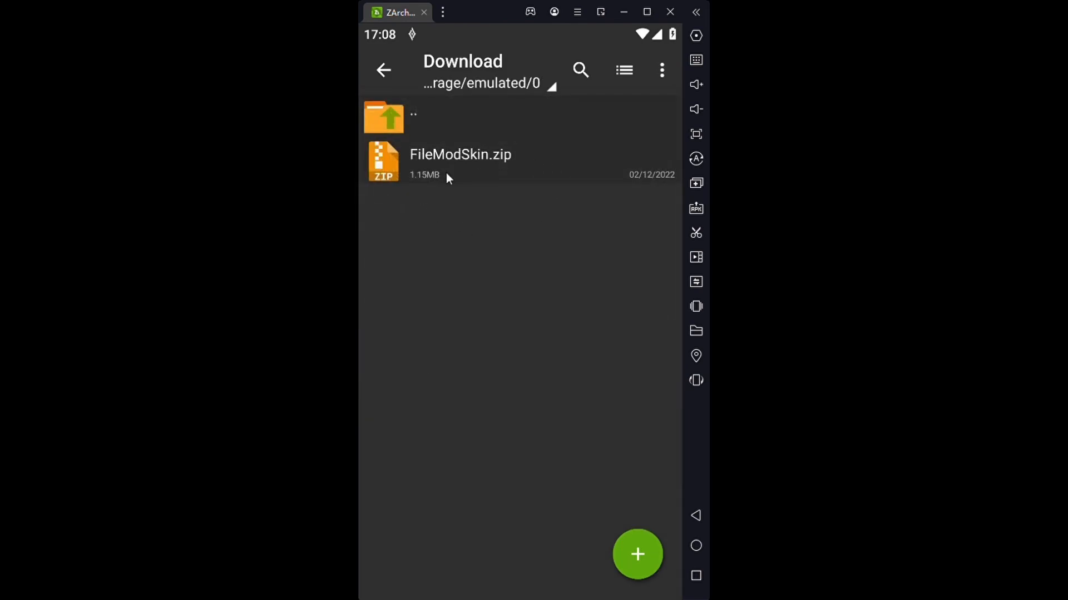
# Extract FileModSkin.zip here (Giải nén tại đây) and enter the FileModSkin folder
pyautogui.click(503, 161)
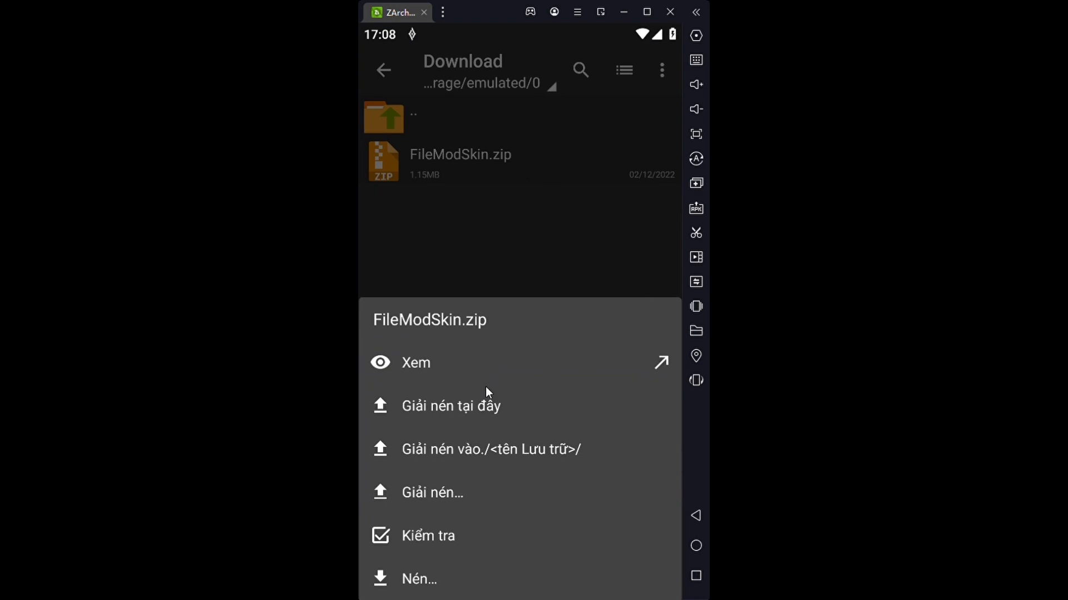
pyautogui.click(537, 405)
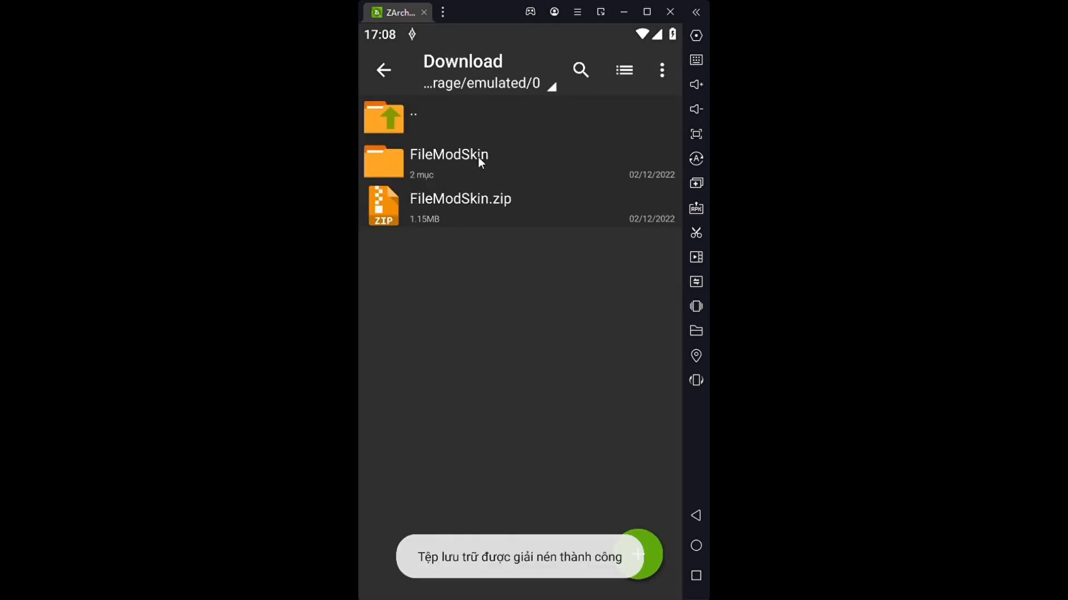
pyautogui.click(475, 154)
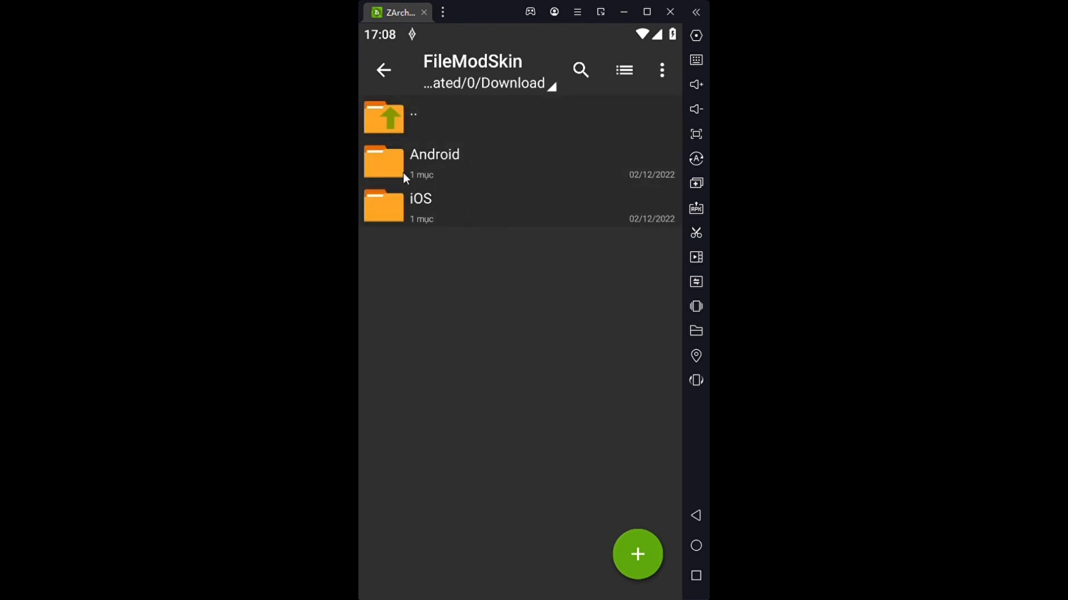
# Clear the accidental Android/iOS selection and enter the mod's Android folder
pyautogui.click(385, 166)
pyautogui.click(391, 203)
pyautogui.click(385, 166)
pyautogui.click(385, 167)
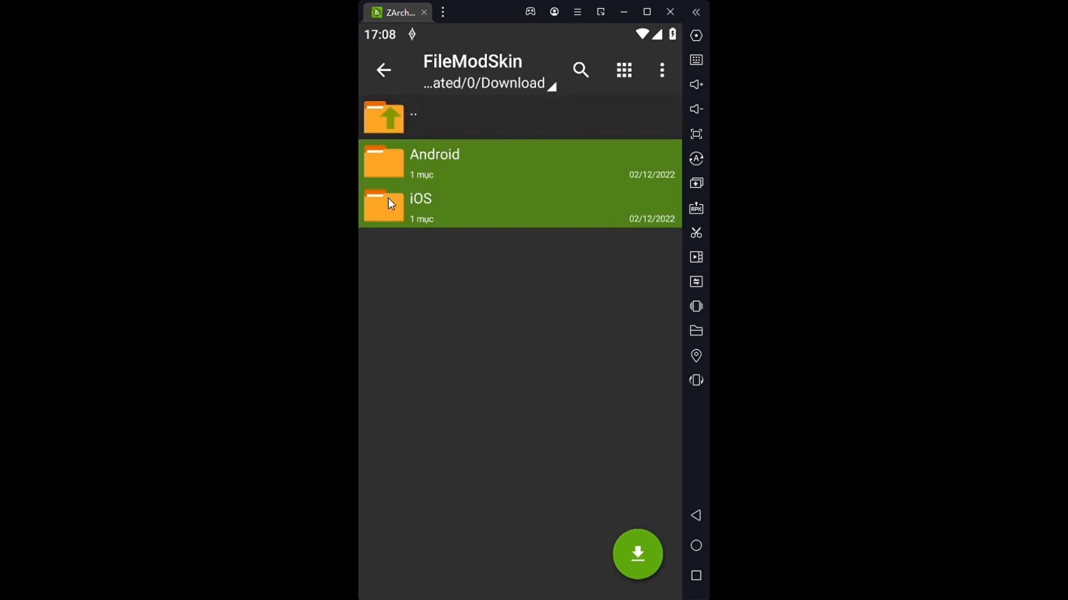
pyautogui.click(388, 200)
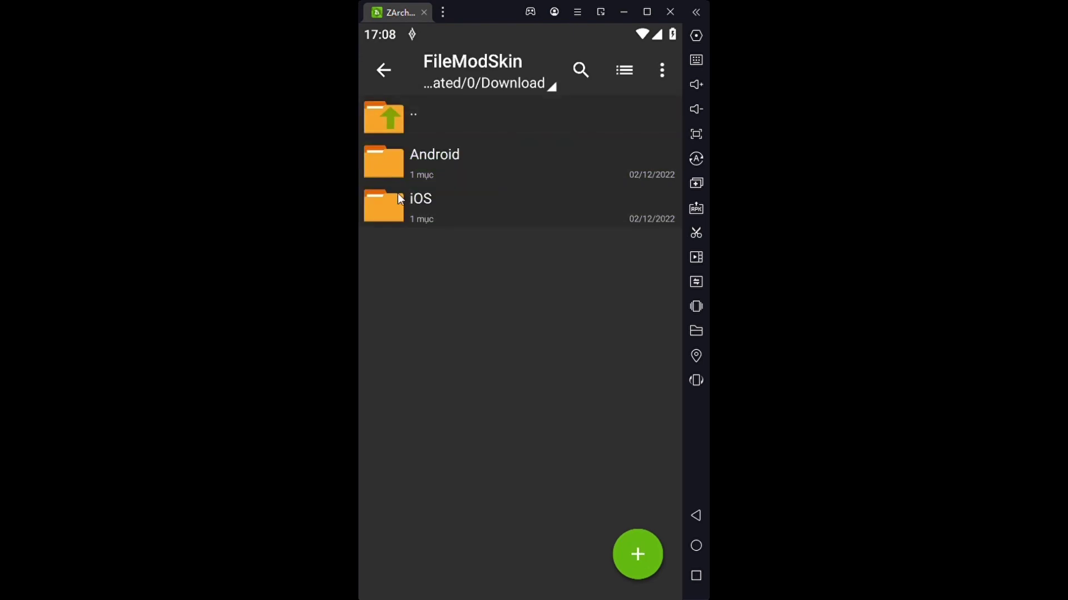
pyautogui.click(536, 168)
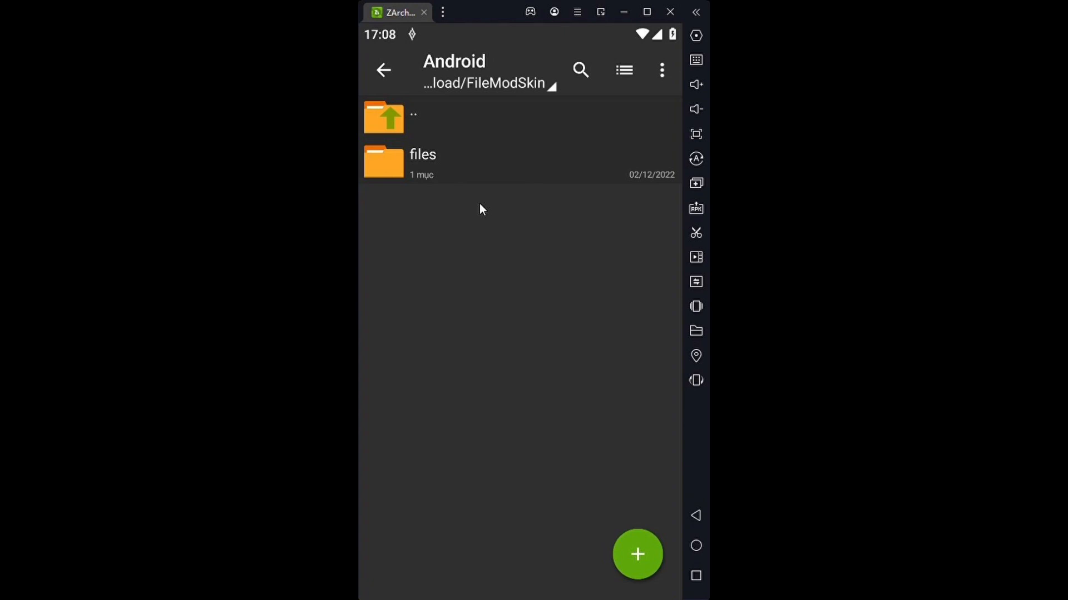
# Copy the 'files' folder with Sao chép and bring up the storage locations list
pyautogui.click(490, 149)
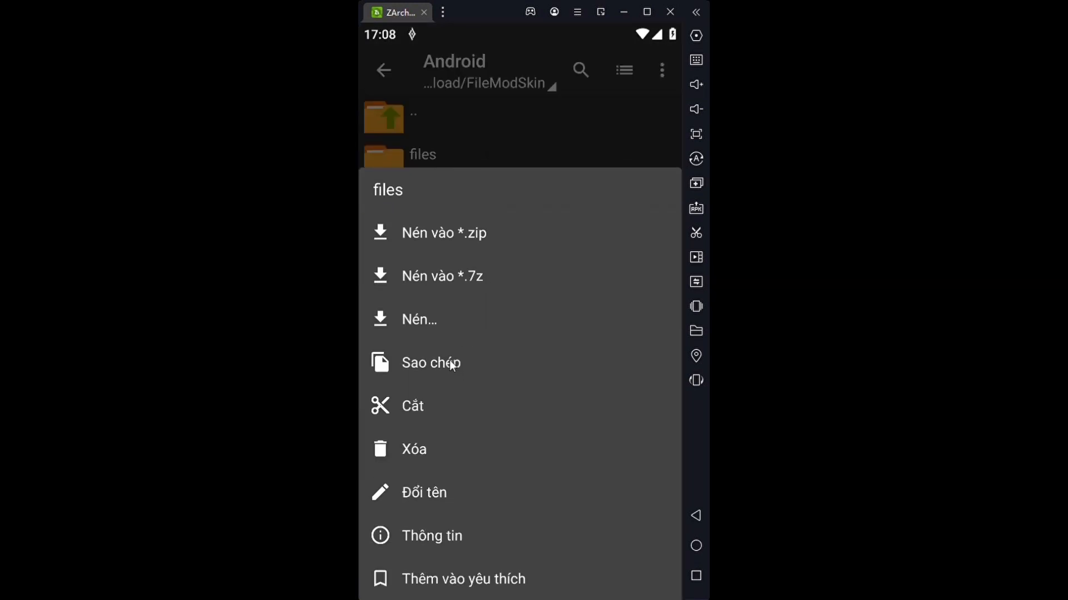
pyautogui.click(450, 360)
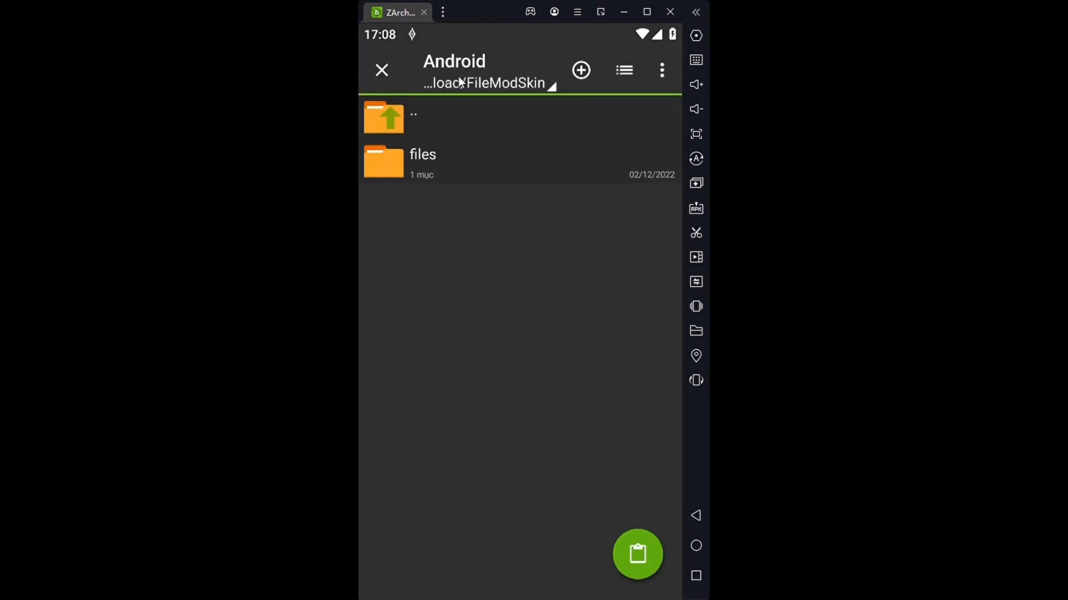
pyautogui.click(458, 77)
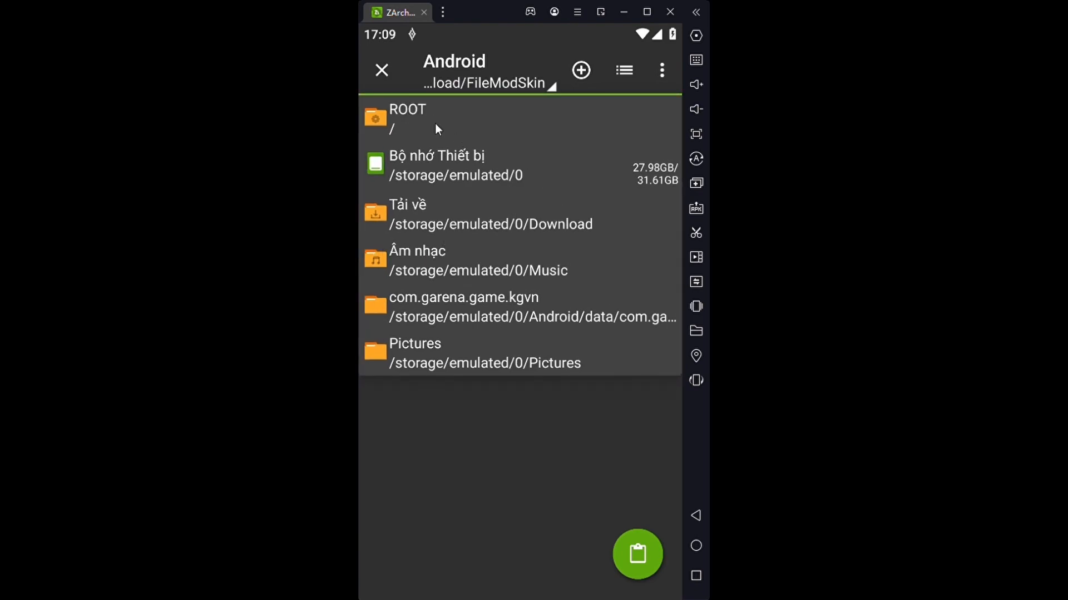
# Paste the files folder into Bộ nhớ Thiết bị > Android > data > com.garena.game.kgvn, reaching the overwrite prompt
pyautogui.click(454, 164)
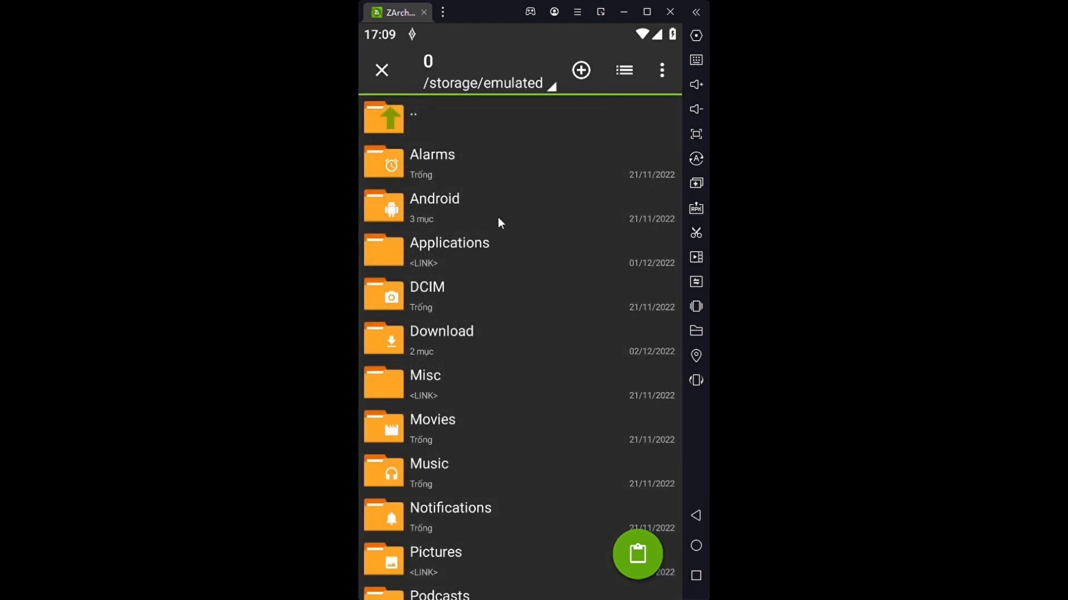
pyautogui.click(483, 207)
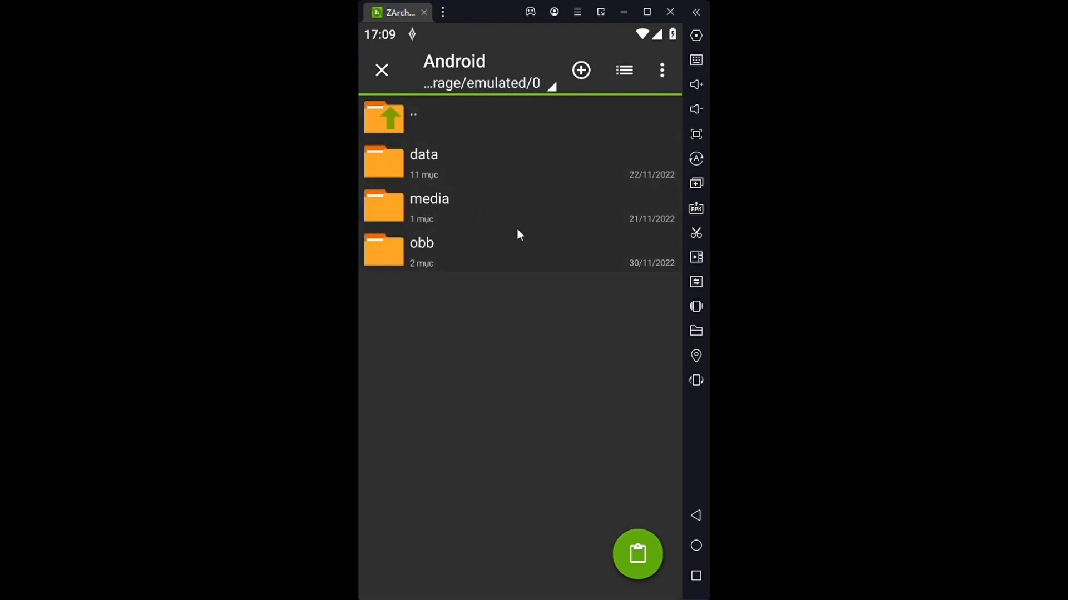
pyautogui.click(513, 161)
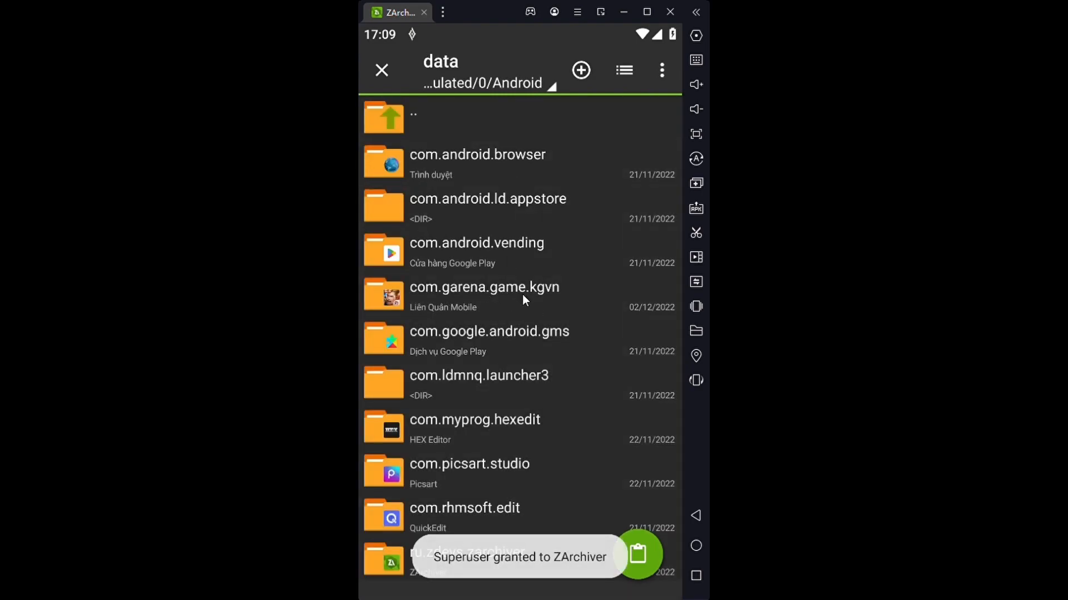
pyautogui.click(522, 294)
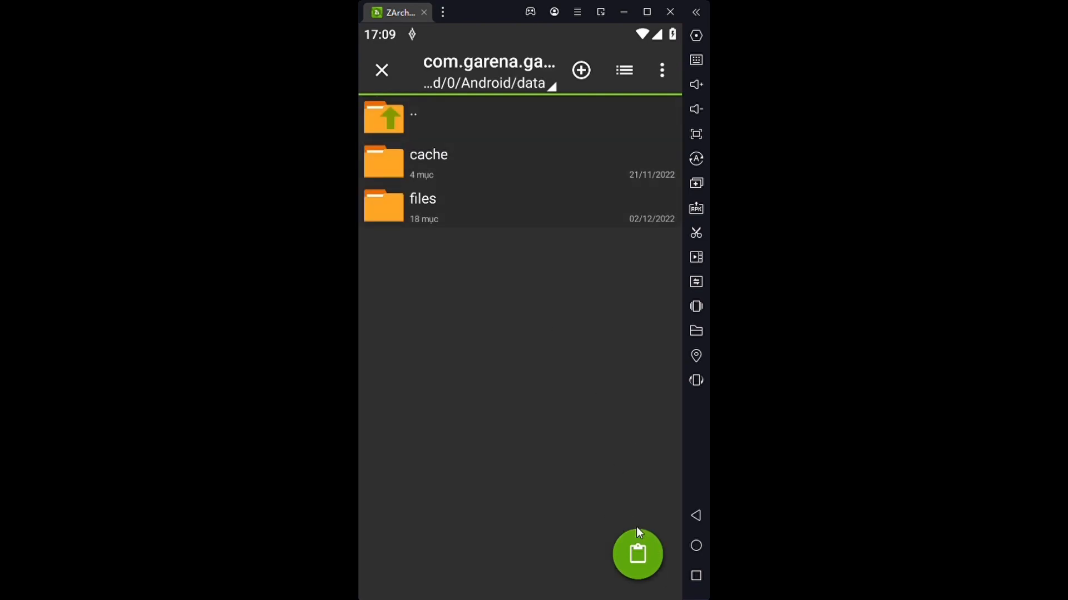
pyautogui.click(645, 559)
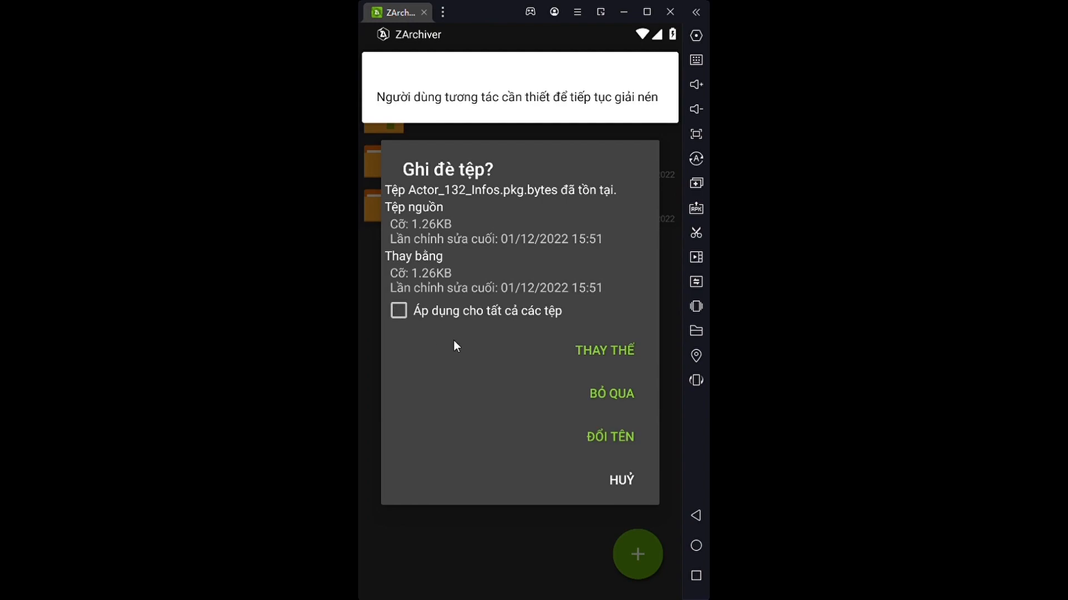